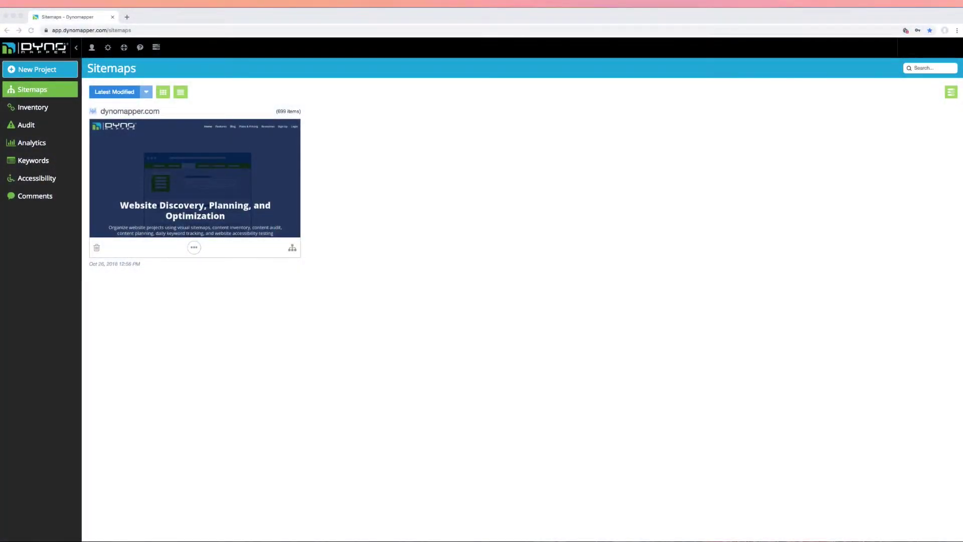
Start a new project and choose Create from URL to bring up the address prompt
click(52, 71)
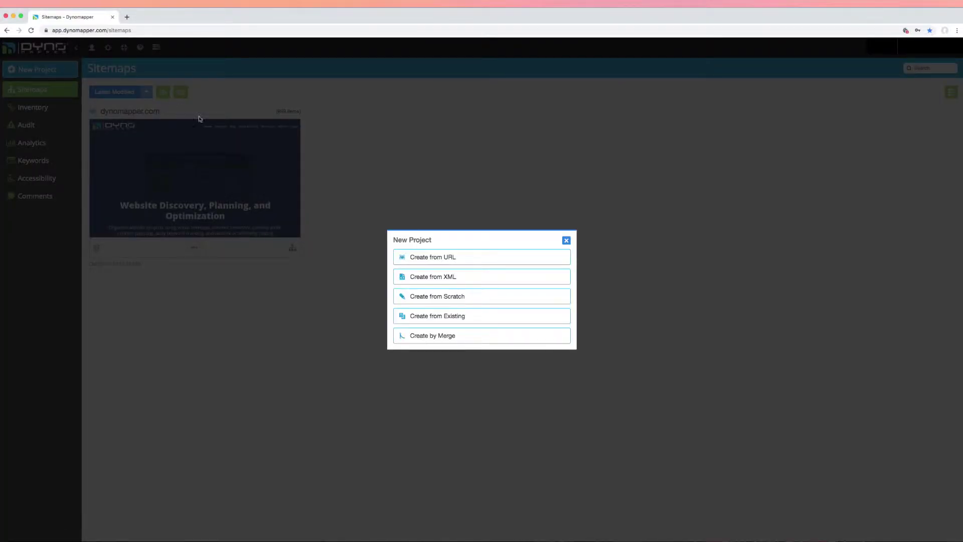
click(419, 258)
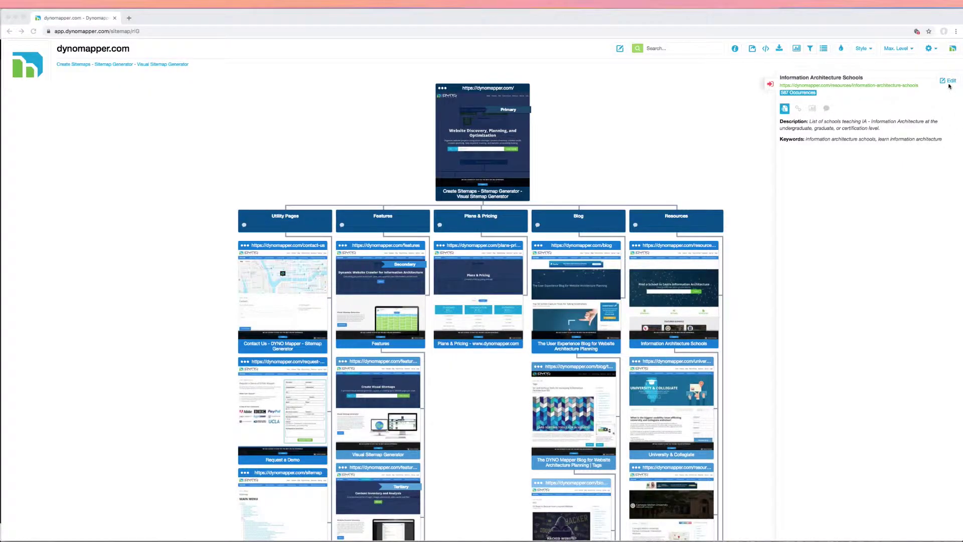
Expand Information Architecture Schools, select University & Collegiate, and show its Content blocks
click(949, 82)
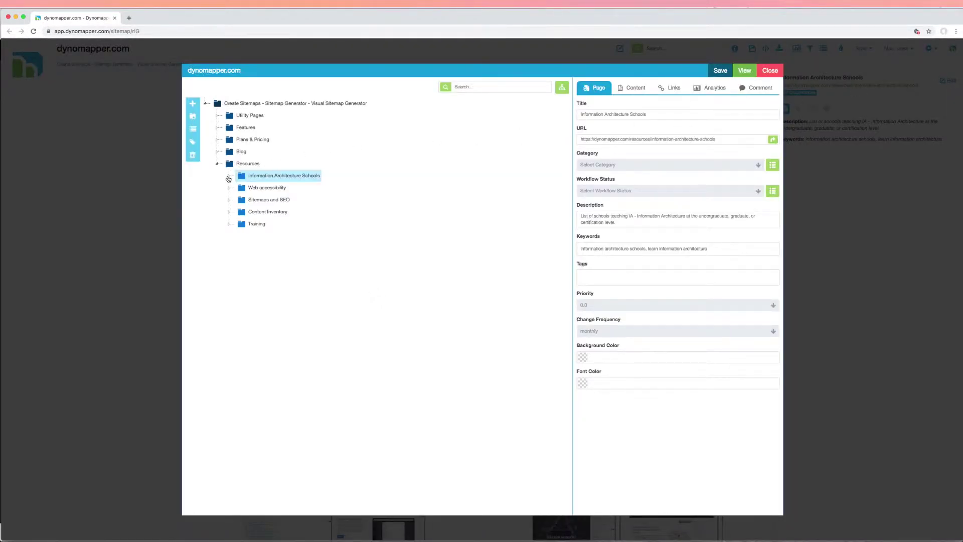
click(229, 176)
click(263, 187)
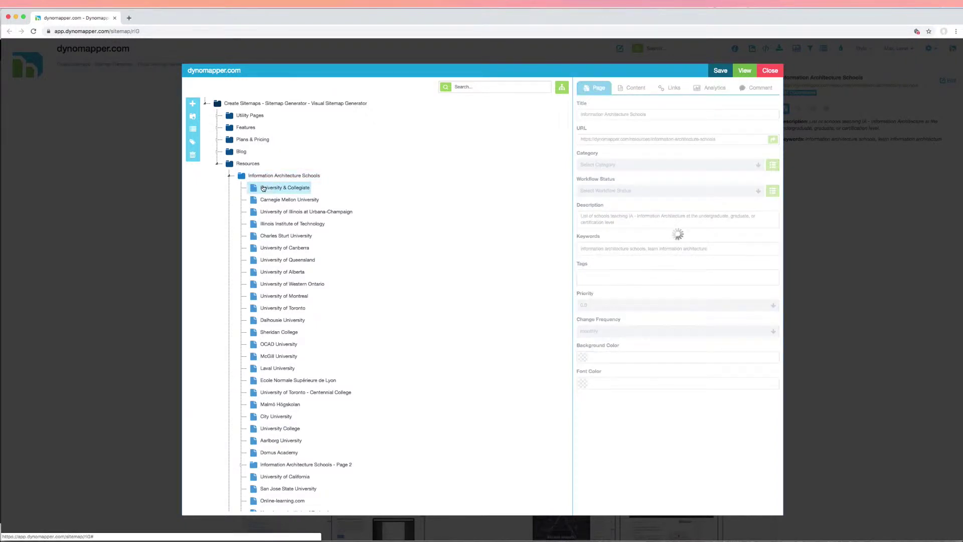
click(633, 89)
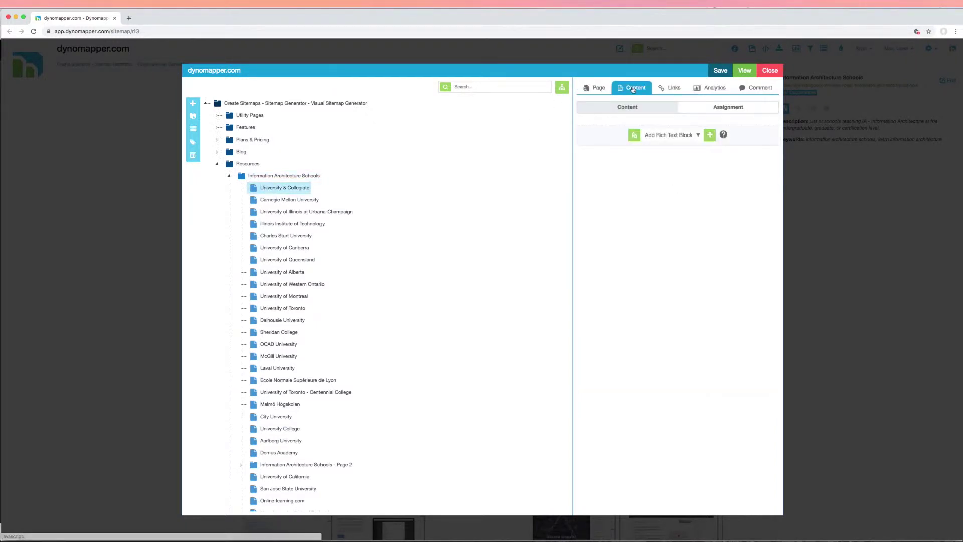
Add an empty Rich Text block, previewing it in the Wide Screen editor before collapsing it
click(698, 134)
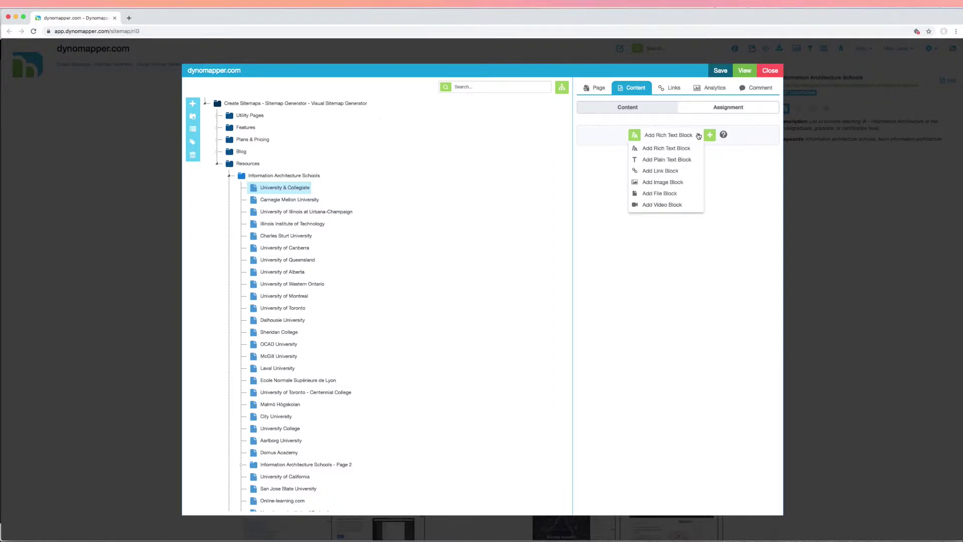
key(Down)
key(Down)
key(Down)
key(Down)
key(Down)
key(Down)
click(698, 136)
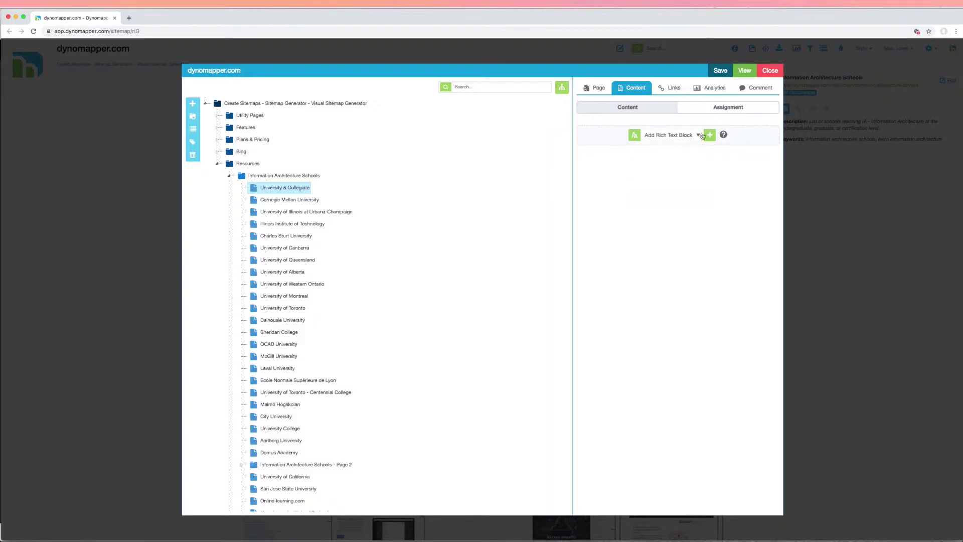
click(710, 135)
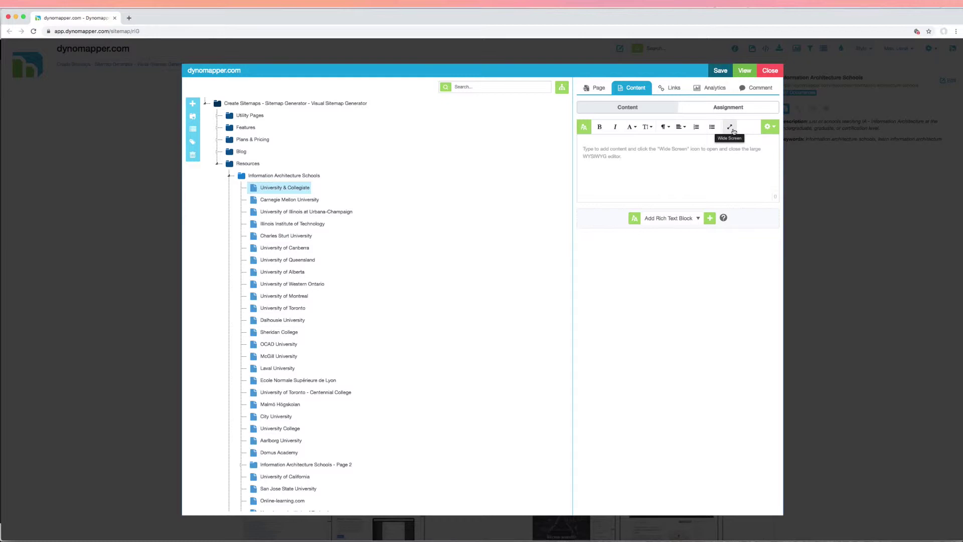
click(733, 131)
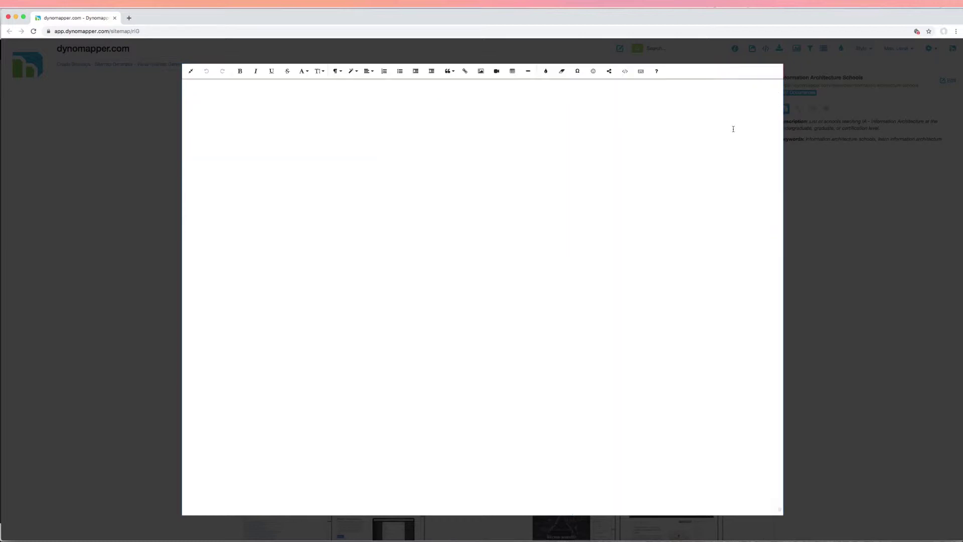
click(191, 71)
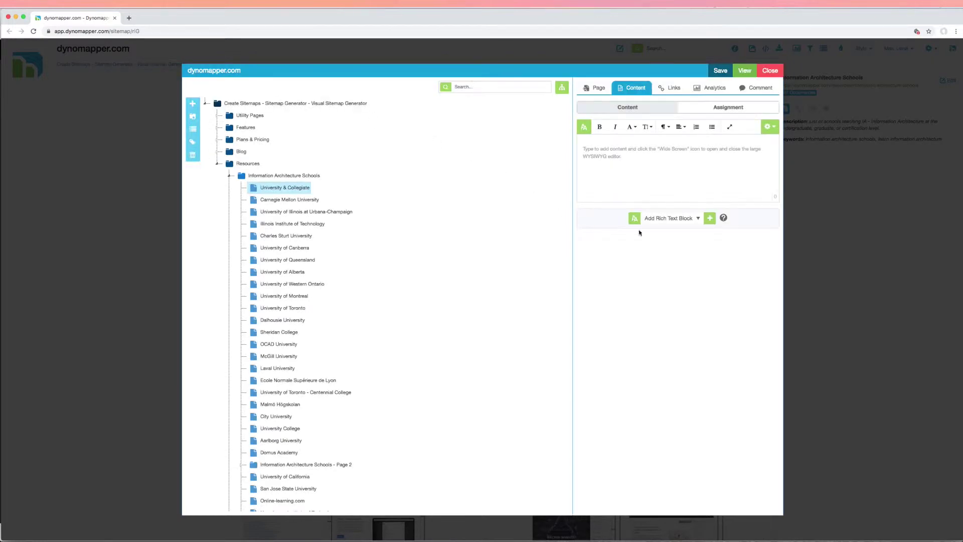
Add a Link block and an Image block below the rich text block
click(699, 218)
click(661, 253)
click(710, 217)
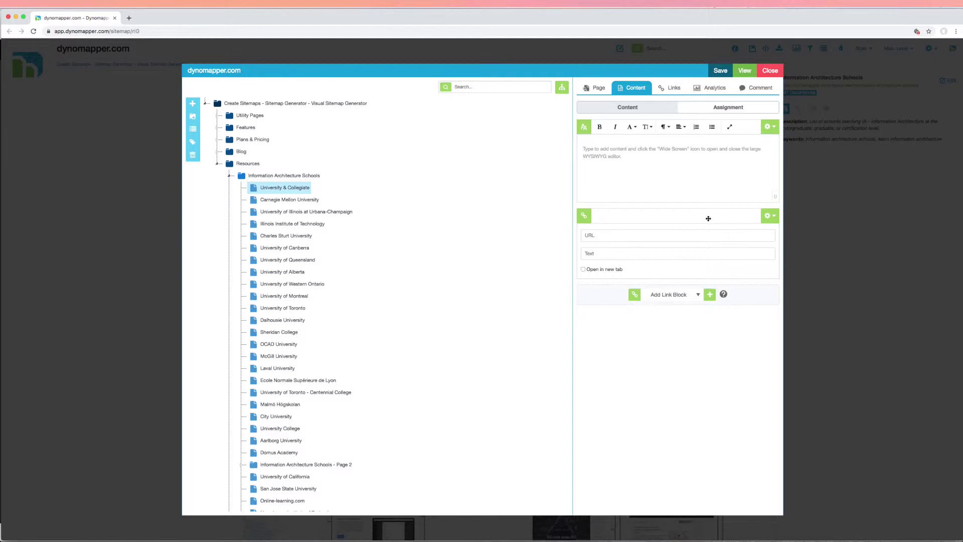
click(699, 296)
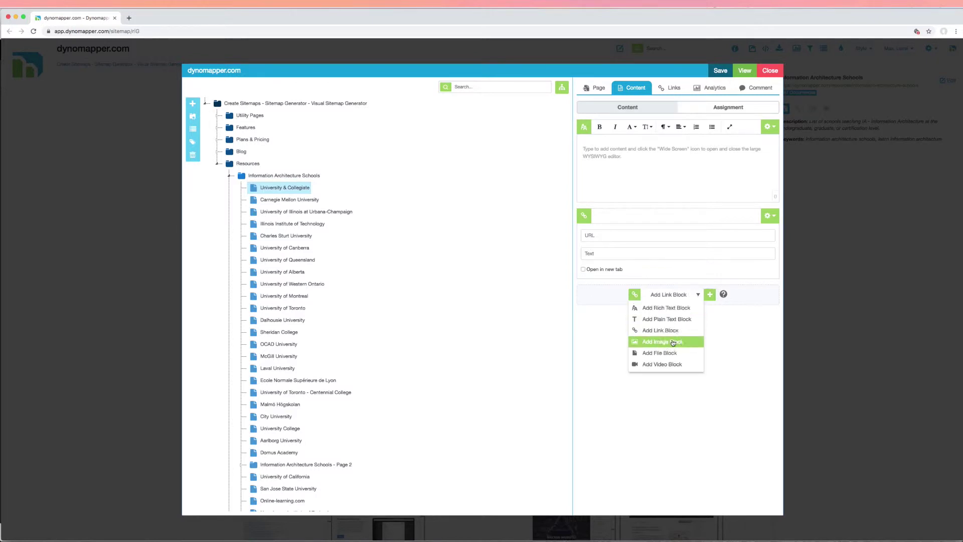
click(676, 342)
click(710, 295)
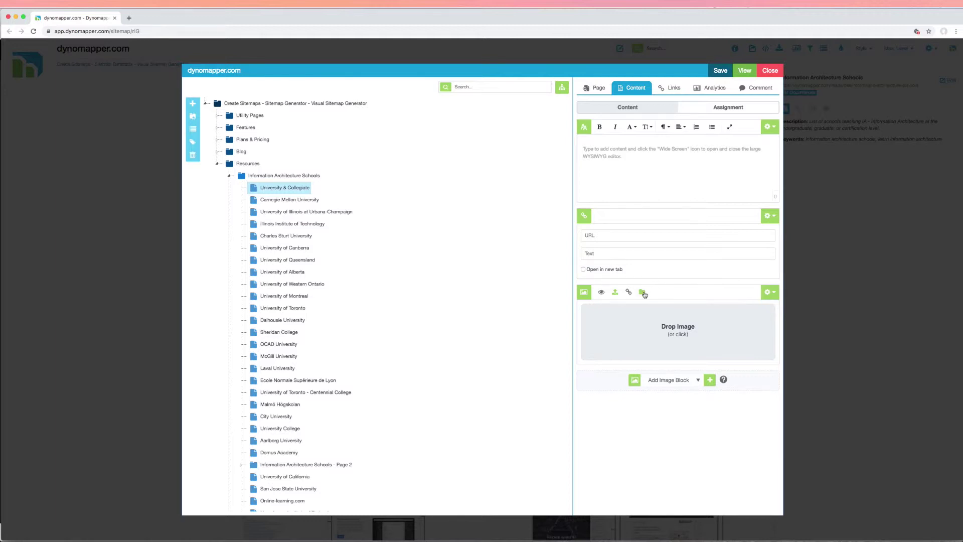
Add a File block and a Video block, setting the video block to embed code
click(695, 379)
click(670, 441)
click(709, 380)
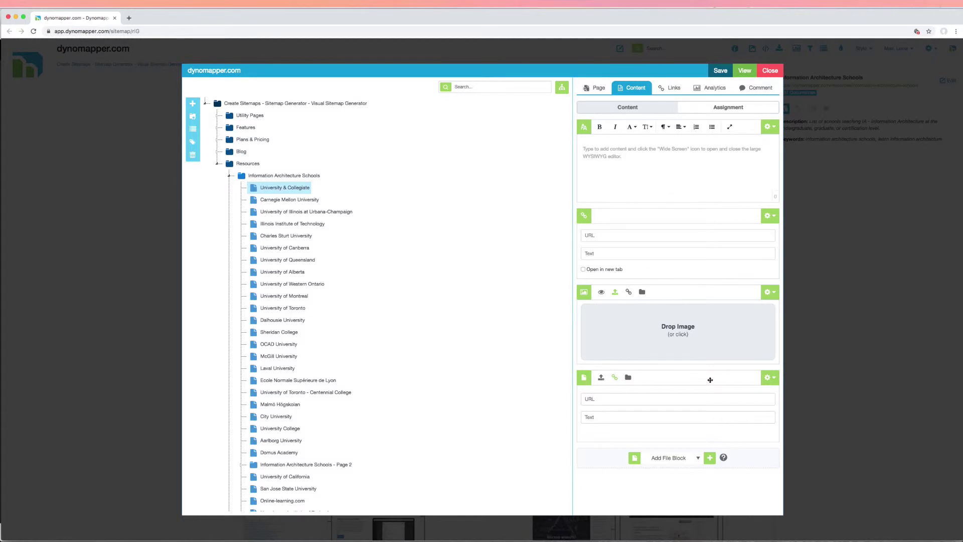
click(698, 458)
scroll(698, 462, down, 1)
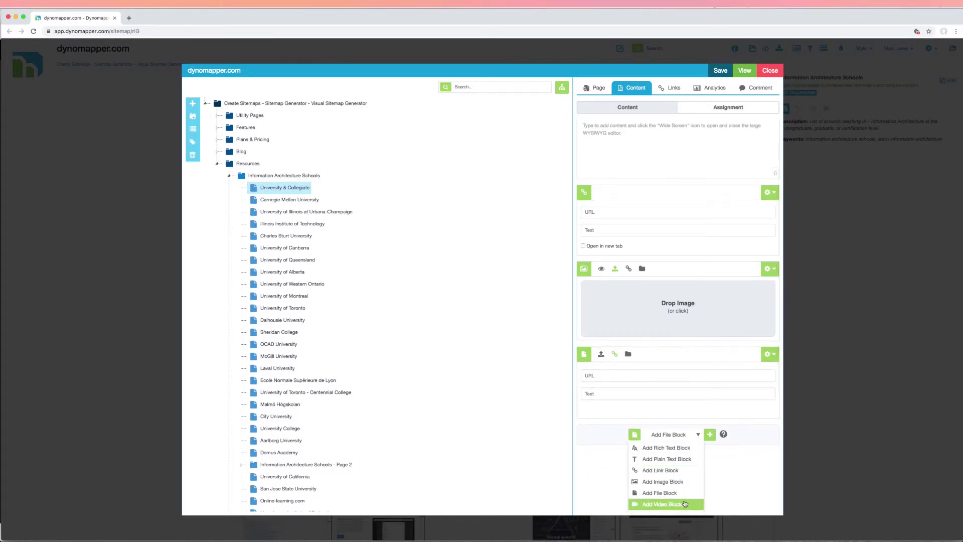
click(678, 504)
click(710, 458)
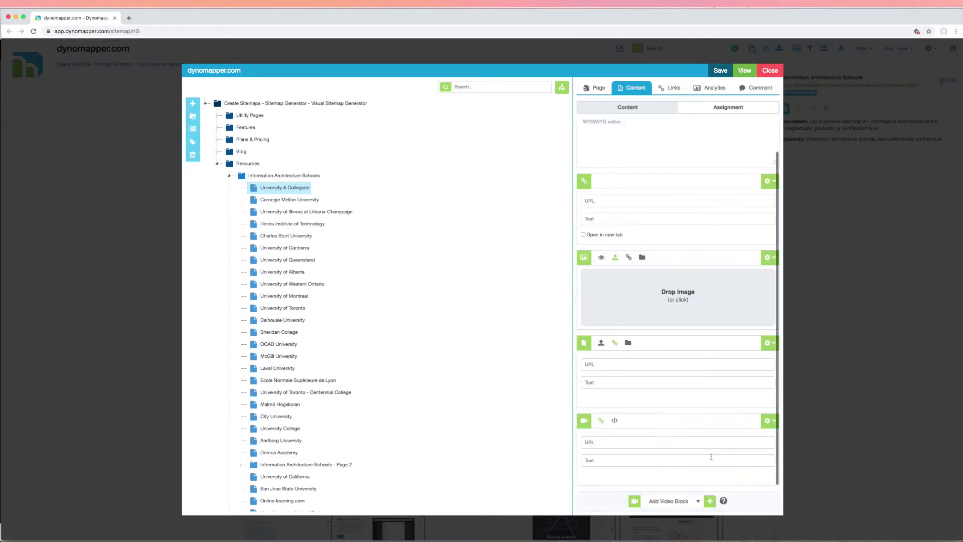
click(615, 421)
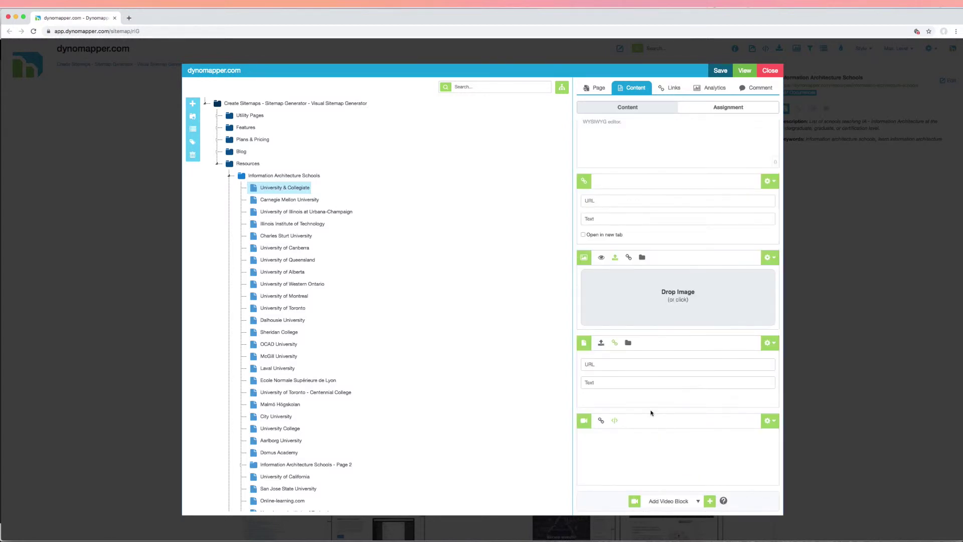
Drag the video block up above the image, then the image block above the link block
drag(647, 422, 655, 287)
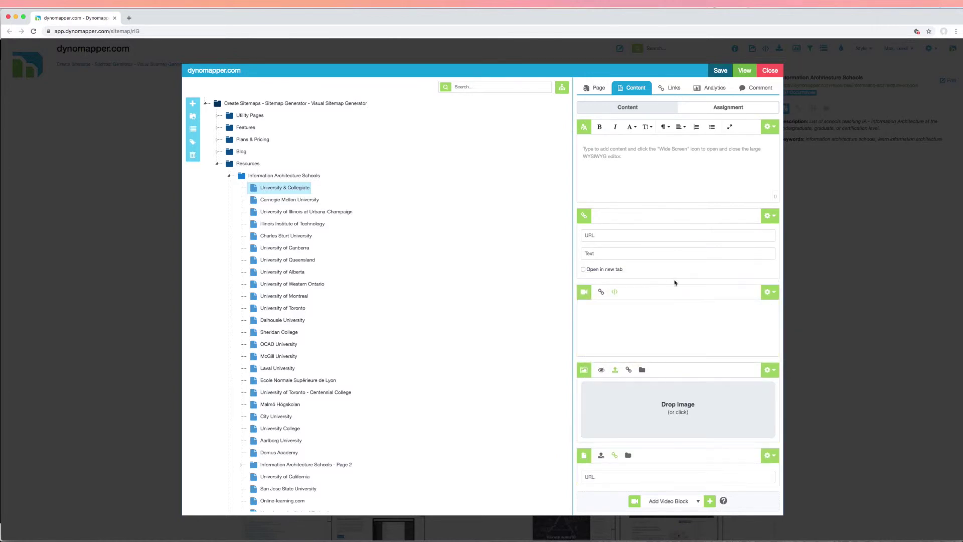
drag(672, 374, 669, 218)
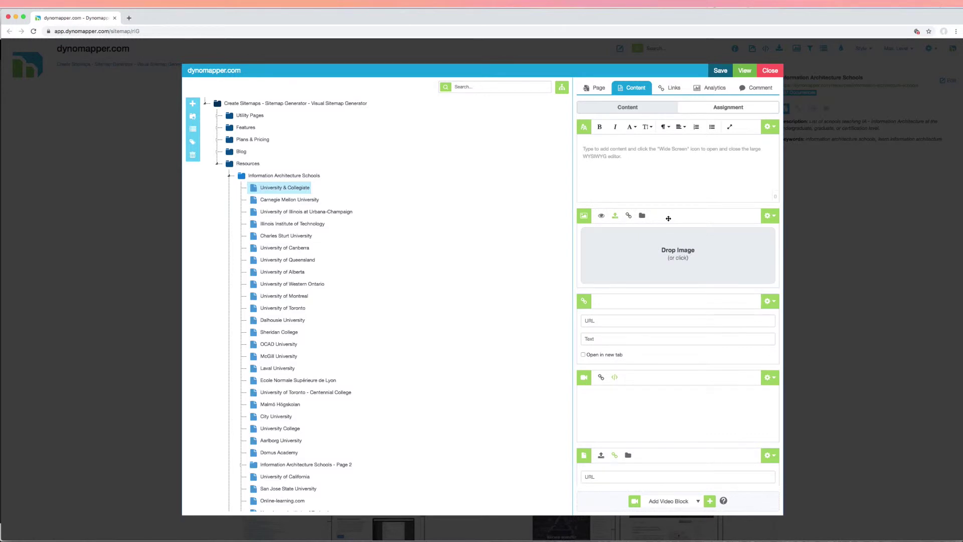
Show a blank Create Assignment form under Assignment, then go back to the Page details
click(704, 109)
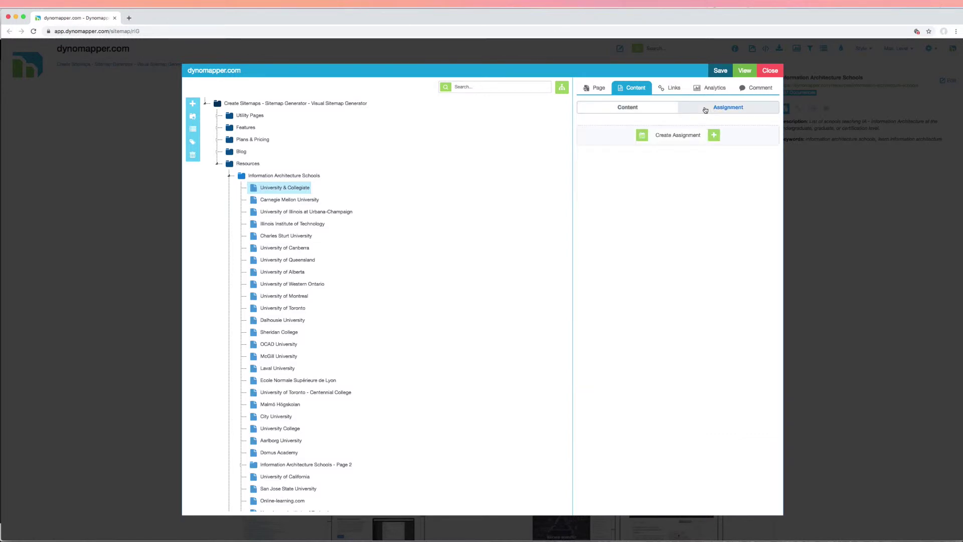
click(714, 136)
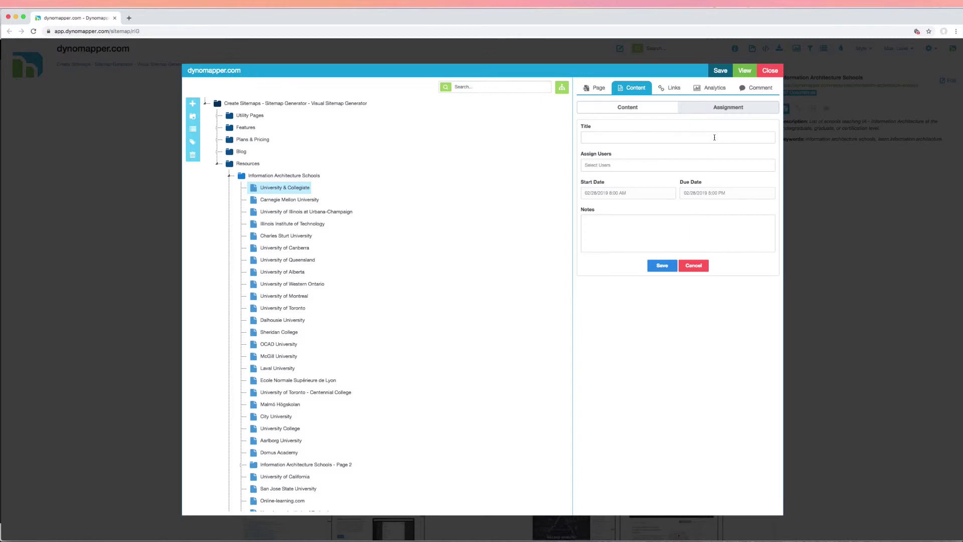
click(595, 88)
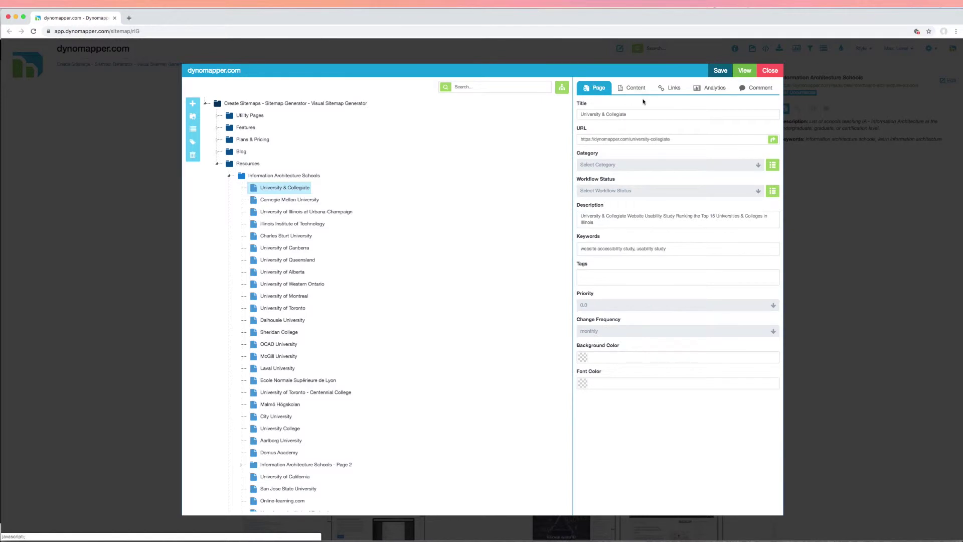
Review the Workflow Status list and custom status settings, then close the editor to Sitemaps
click(736, 191)
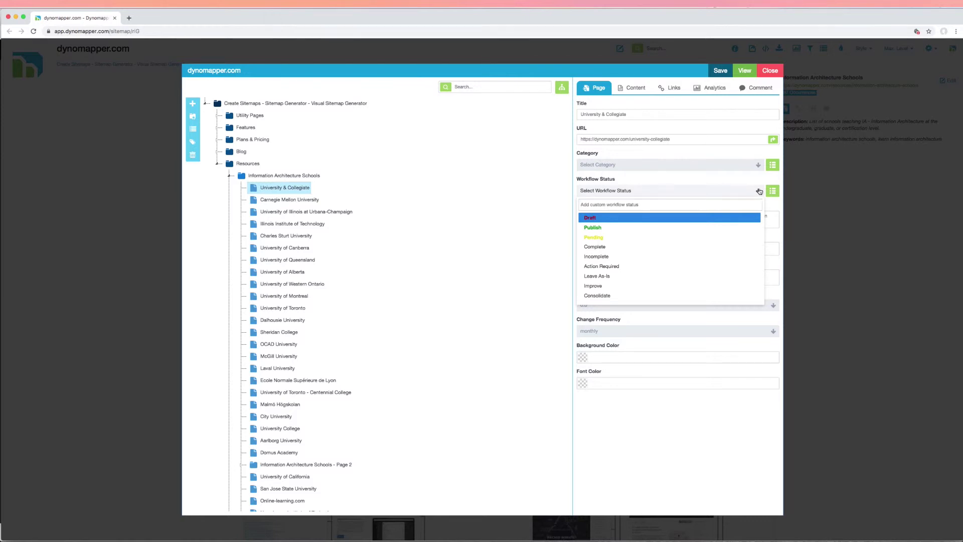
click(774, 191)
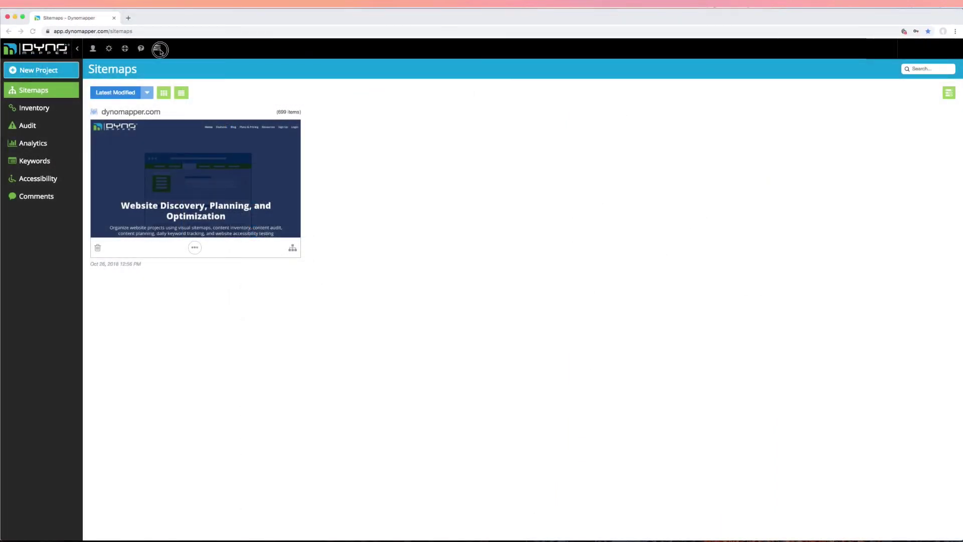
click(160, 50)
click(159, 50)
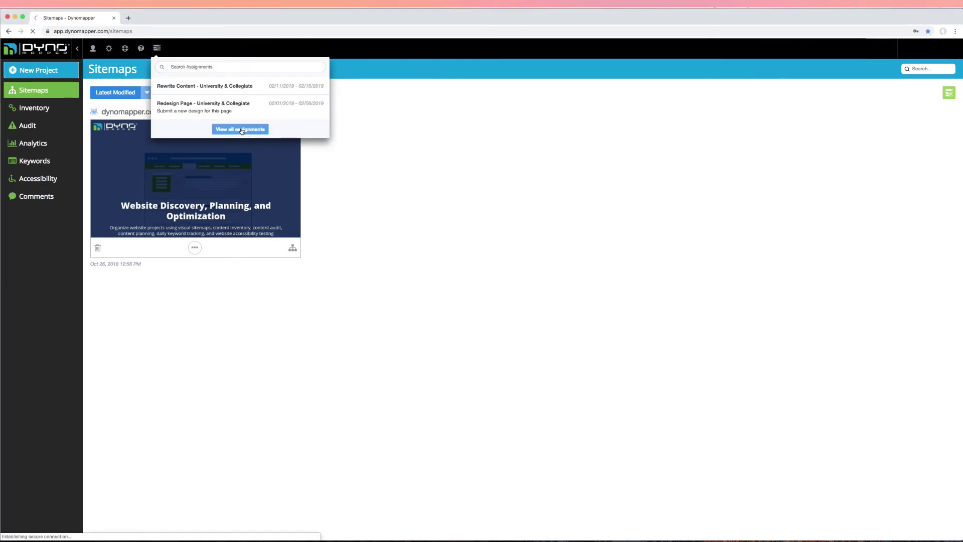
click(241, 129)
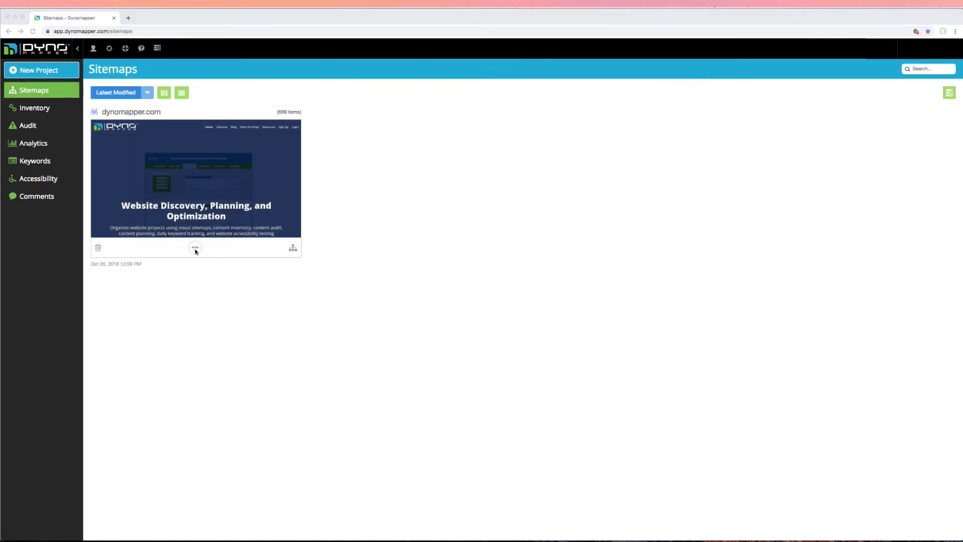
Choose Download Content from the dynomapper.com sitemap card's ••• menu
click(194, 248)
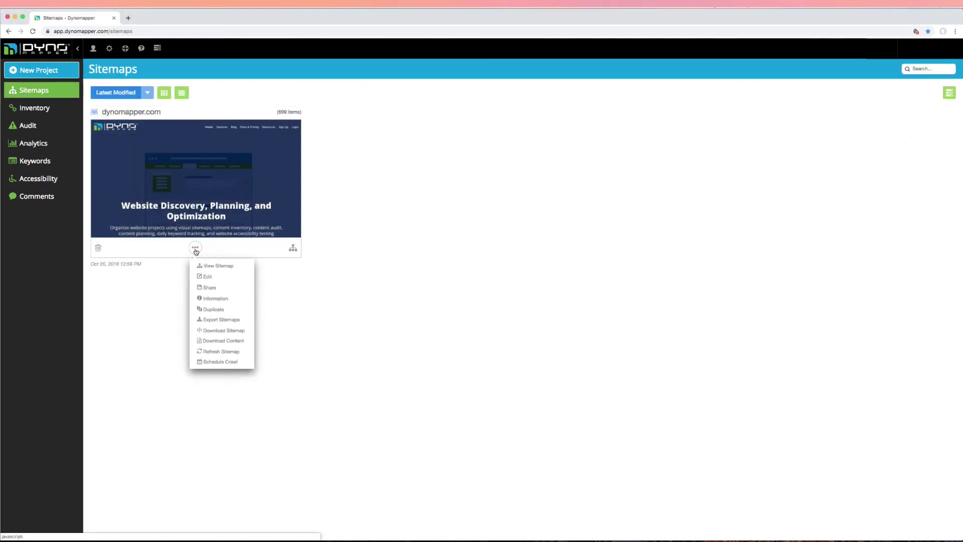
click(201, 340)
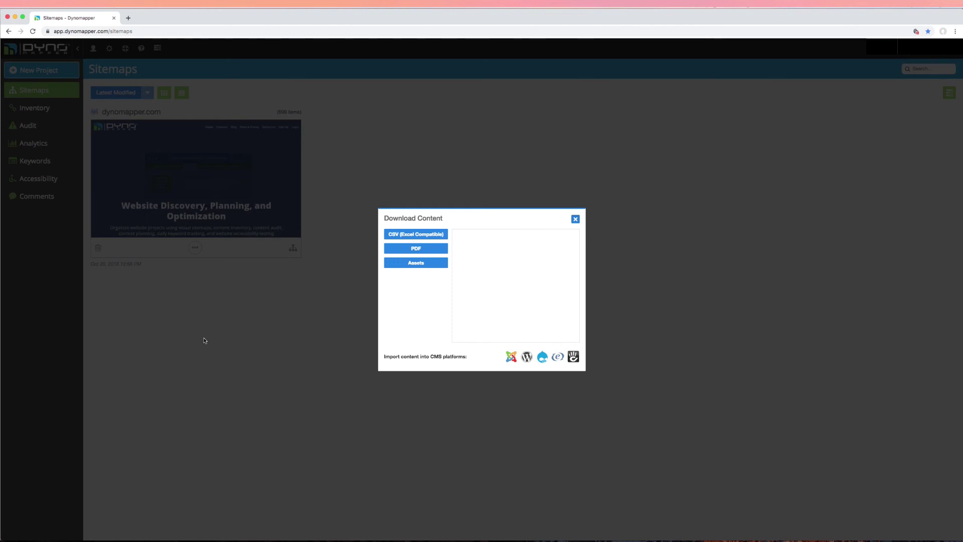
Open Export Sitemaps for dynomapper.com with CSV format and Include Content switched on
click(576, 219)
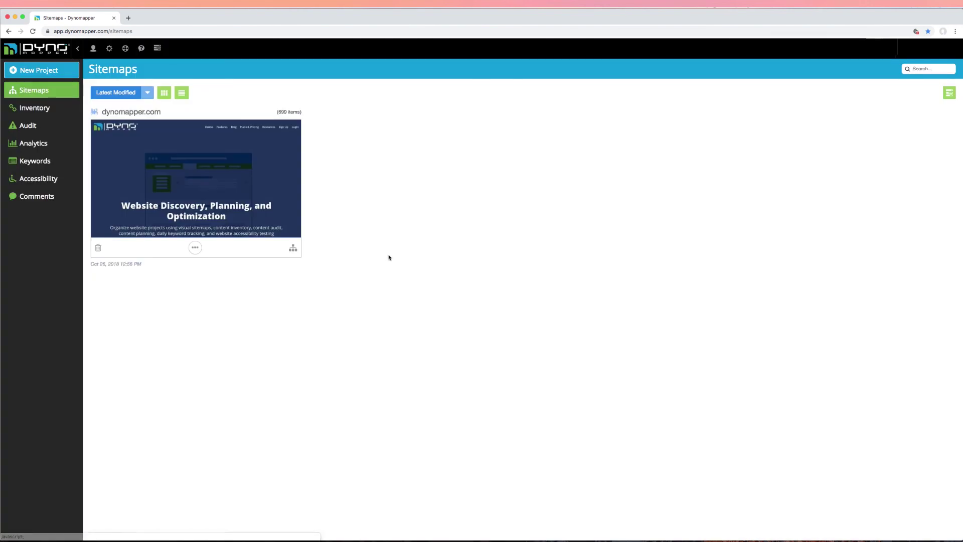
click(199, 249)
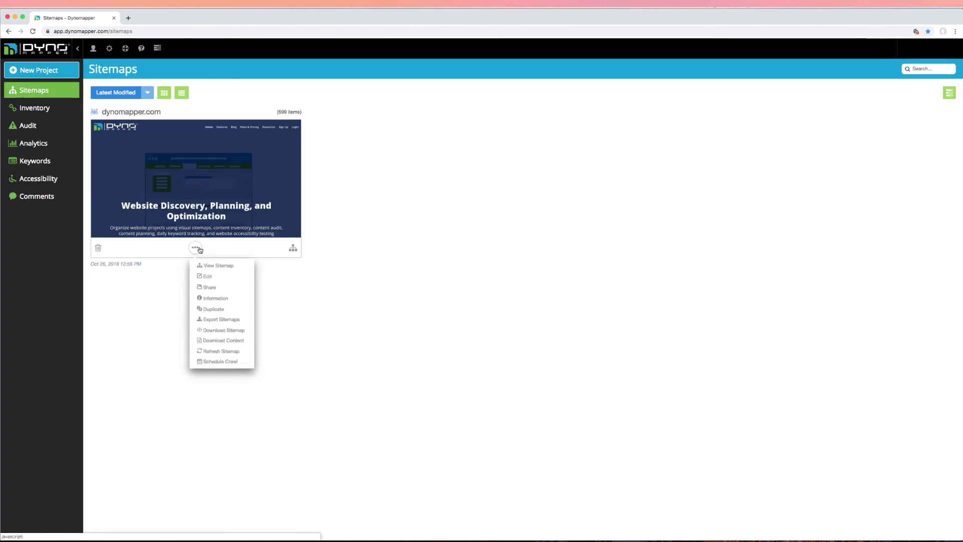
click(209, 320)
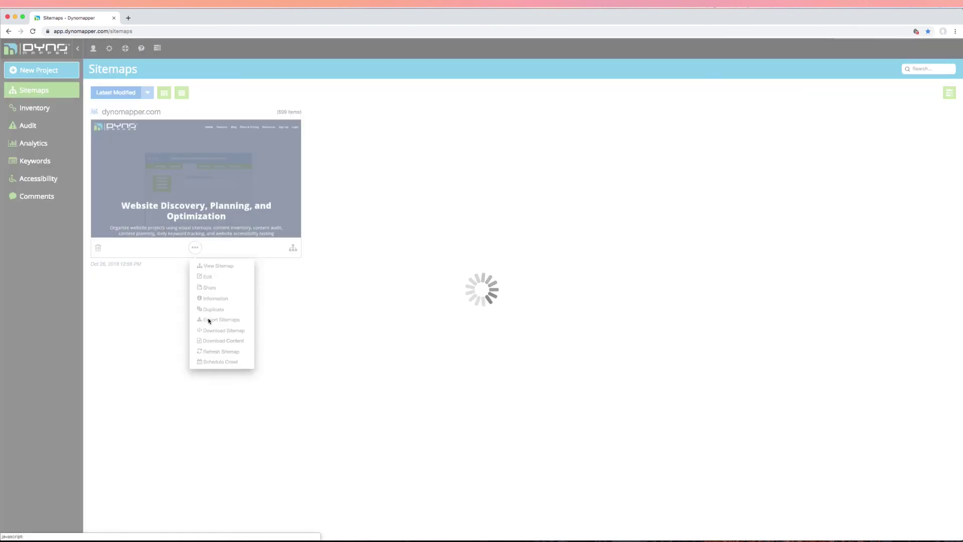
click(552, 259)
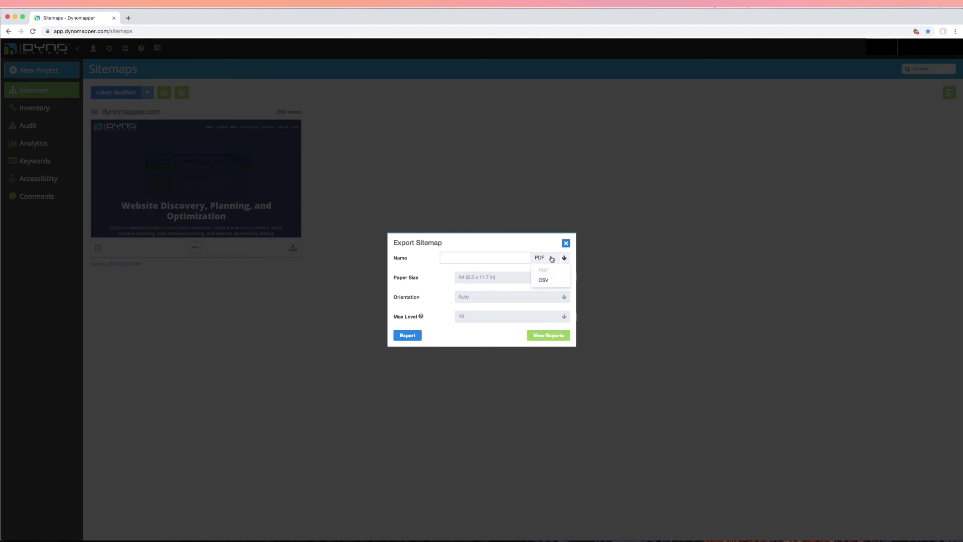
click(546, 280)
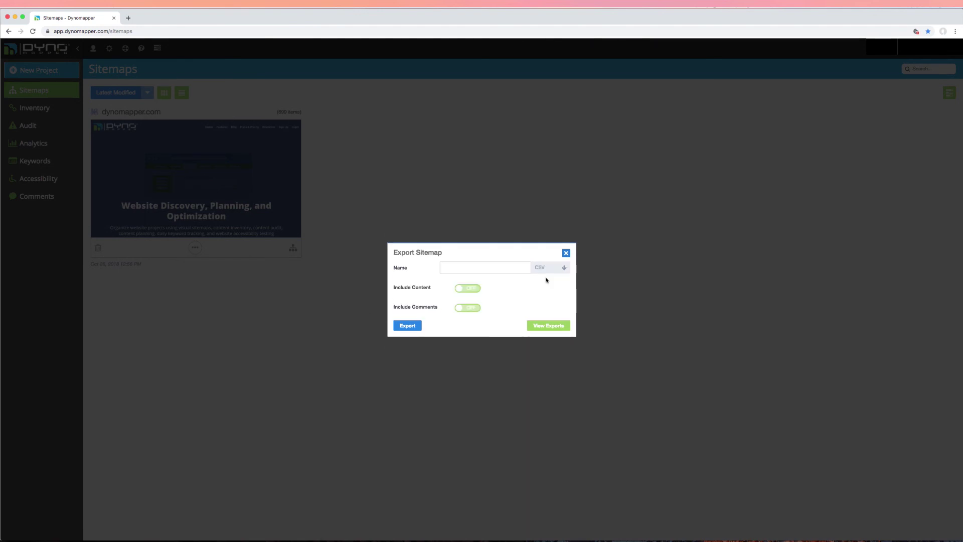
click(465, 290)
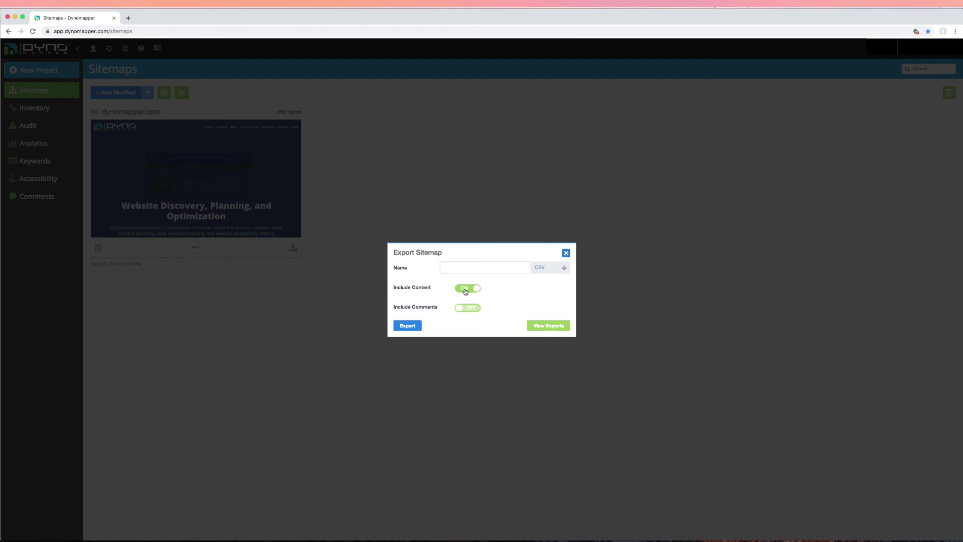